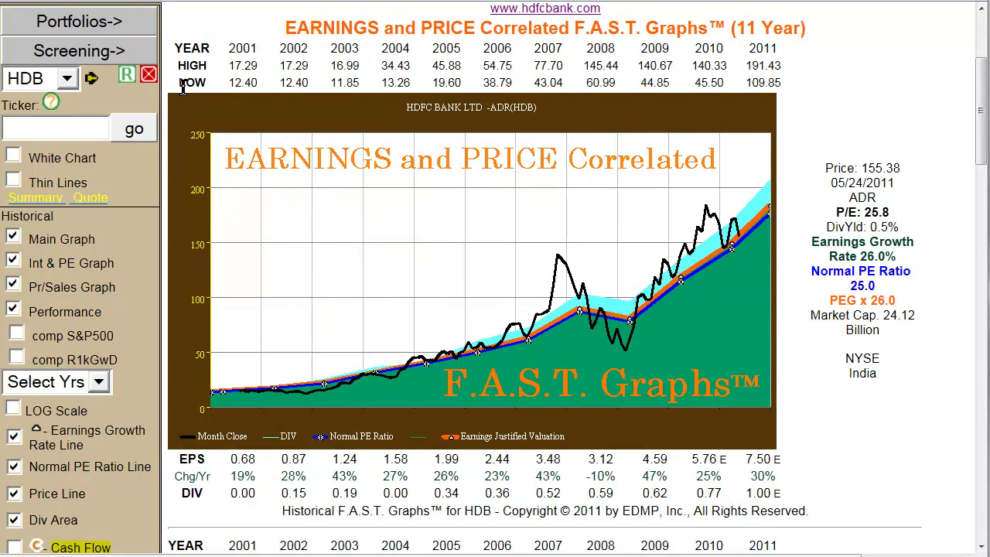
Advance through the ticker list from HDB to the MHS and CPRT graphs to compare price with earnings
{"action": "left_click", "coordinate": [92, 79]}
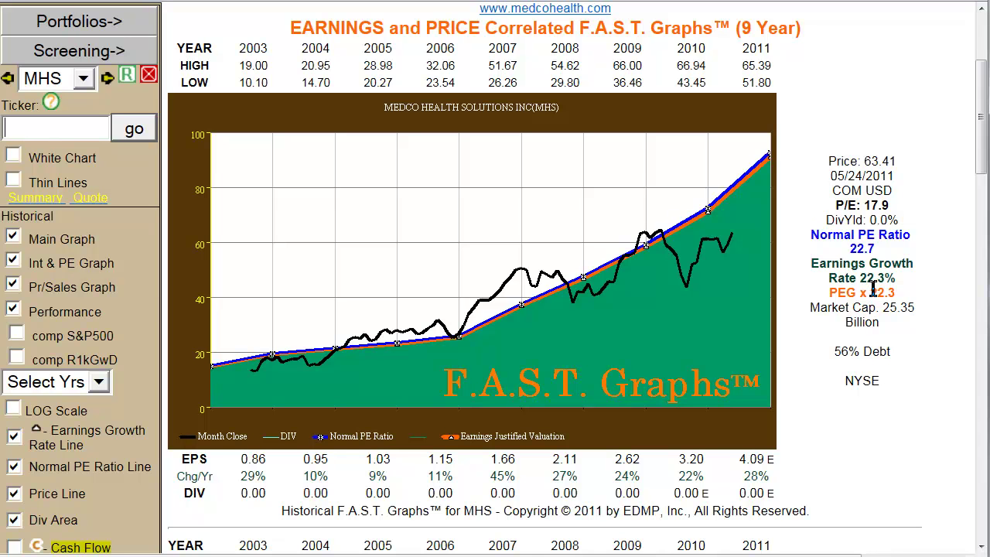
{"action": "left_click", "coordinate": [105, 79]}
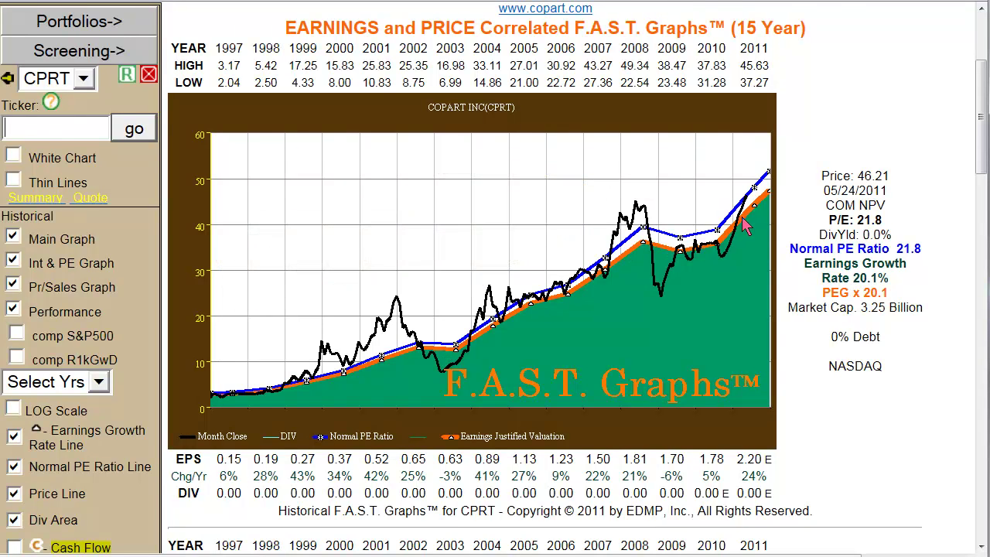
{"action": "mouse_move", "coordinate": [769, 198]}
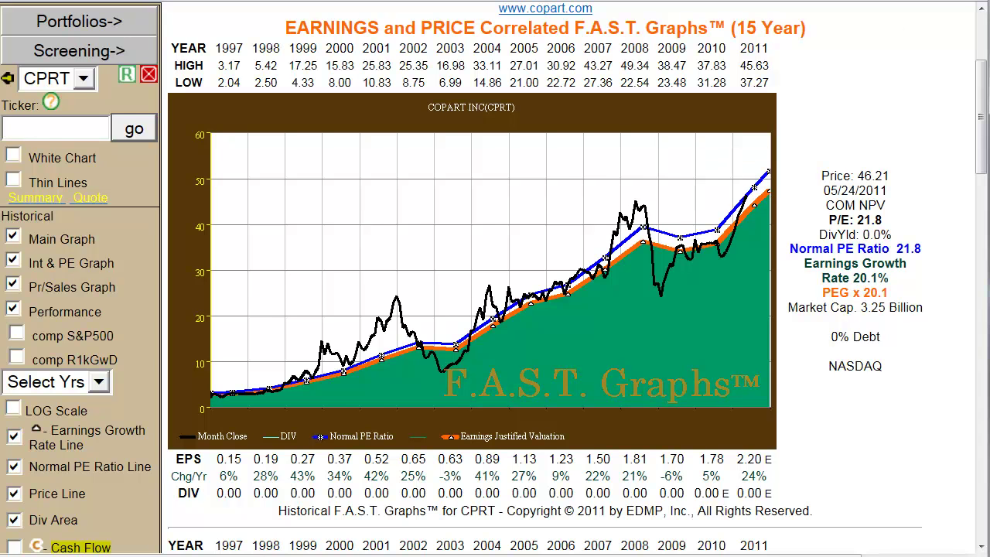
Examine the 15-year earnings and price graphs of Eastman Kodak, Cerner and Urban Outfitters for different valuations
{"action": "left_click", "coordinate": [901, 1]}
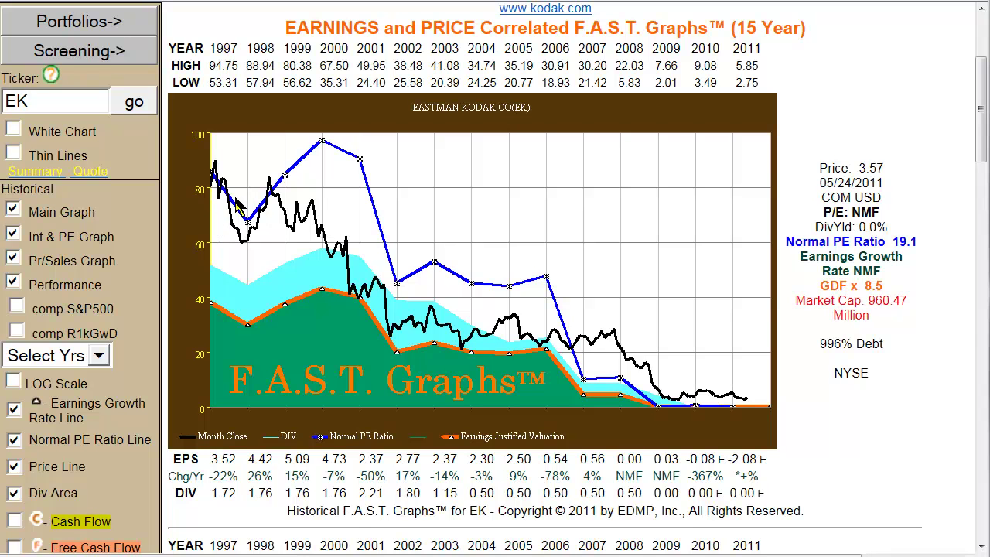
{"action": "mouse_move", "coordinate": [632, 363]}
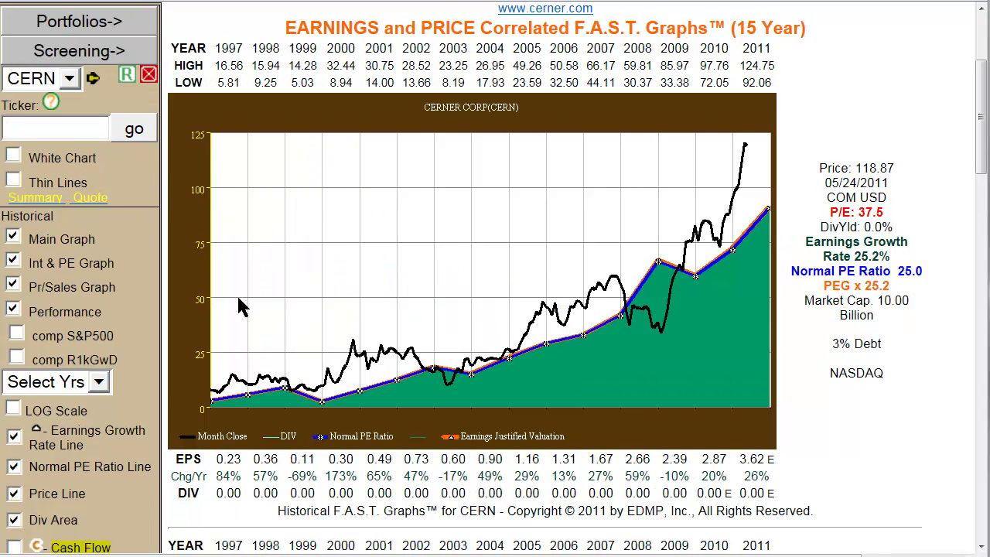
{"action": "mouse_move", "coordinate": [220, 404]}
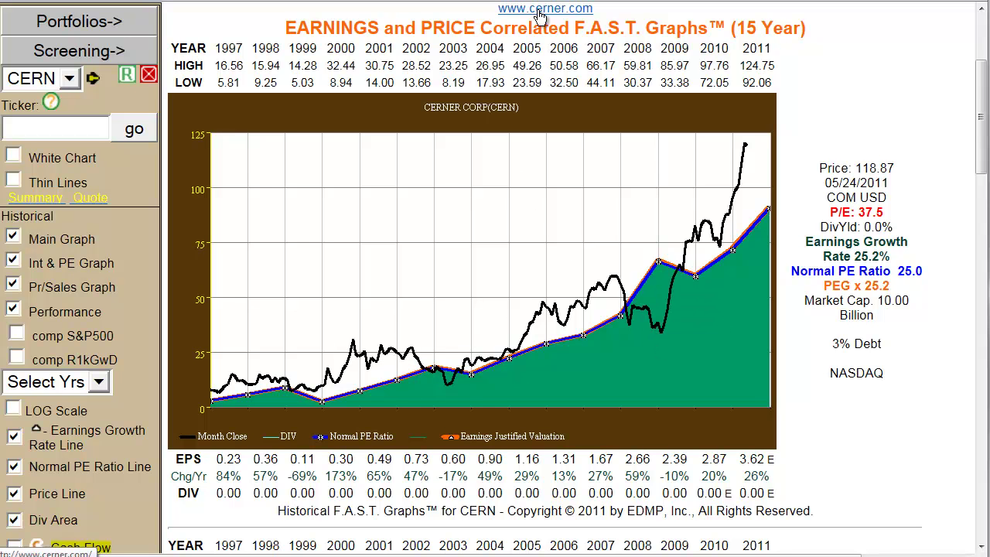
{"action": "key", "text": "ctrl+Tab"}
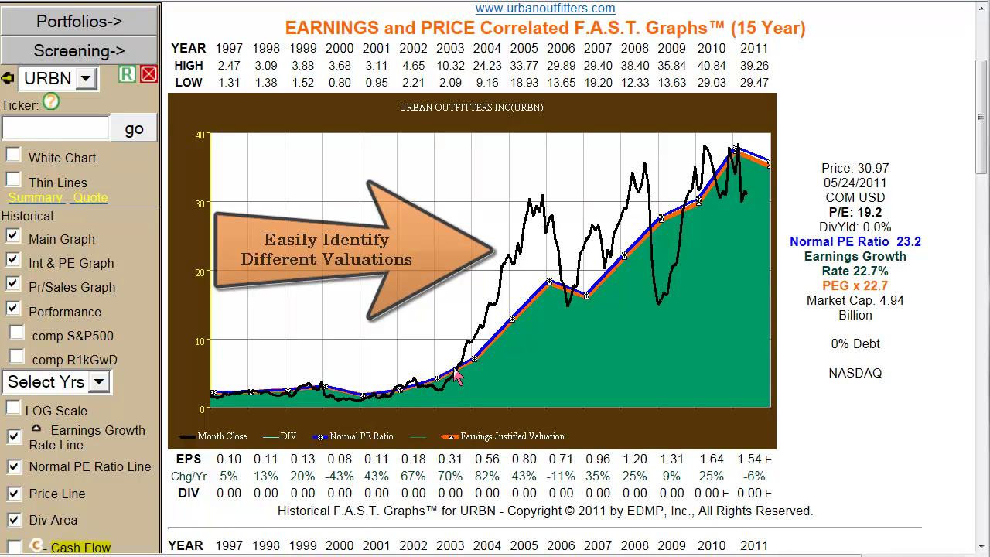
{"action": "mouse_move", "coordinate": [546, 201]}
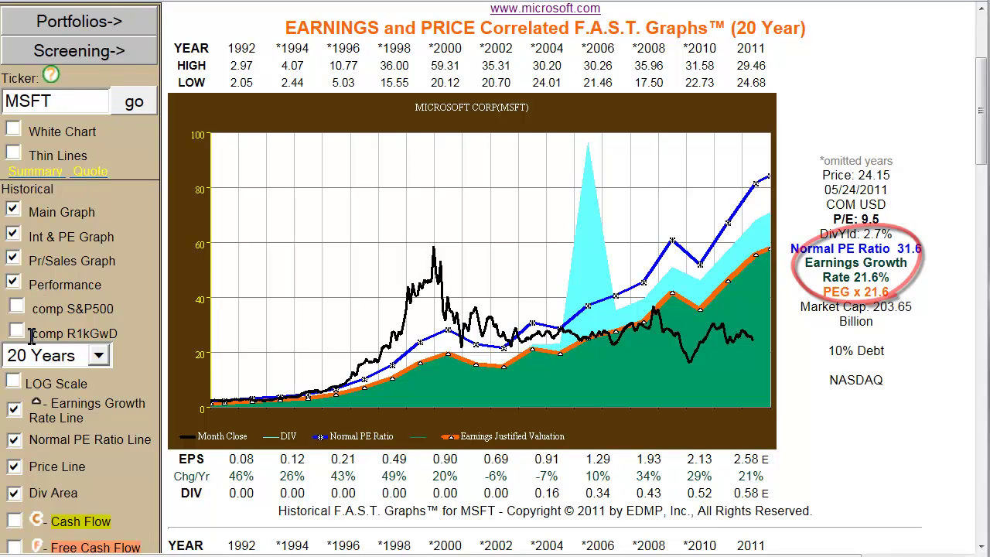
Redraw the Microsoft (MSFT) earnings and price graph for a 15-year period
{"action": "left_click", "coordinate": [100, 356]}
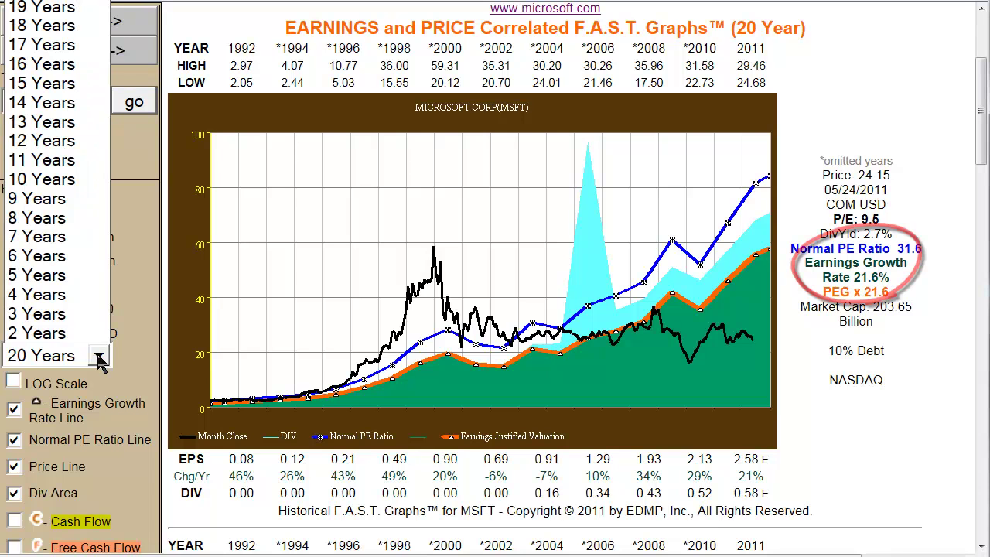
{"action": "left_click", "coordinate": [35, 83]}
{"action": "left_click", "coordinate": [136, 105]}
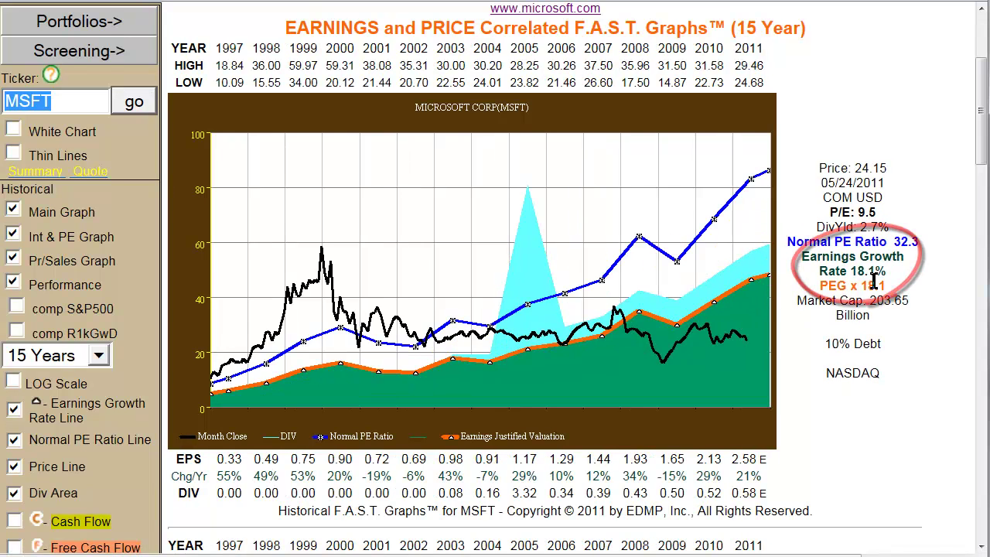
Shorten the Microsoft graph period to 10 years and redraw it
{"action": "left_click", "coordinate": [99, 356]}
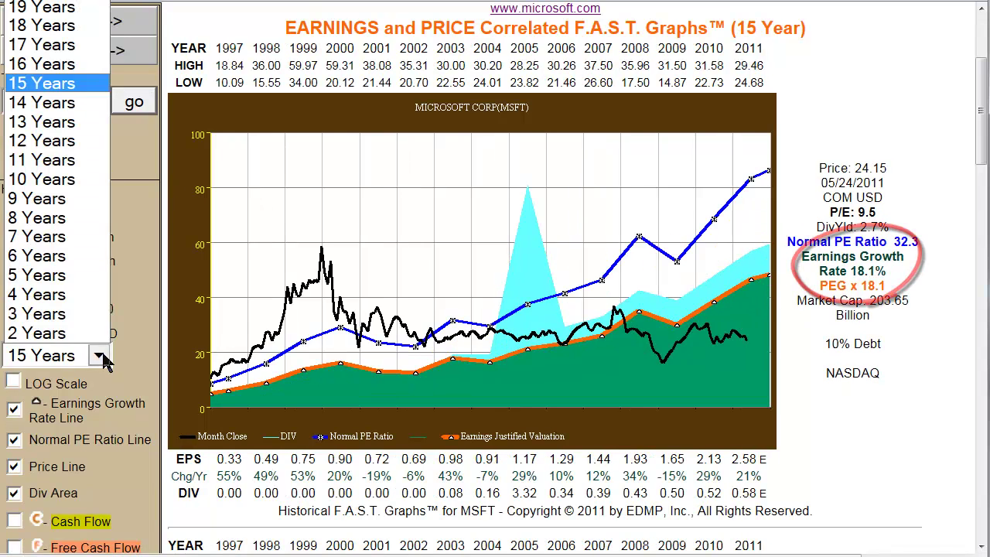
{"action": "left_click", "coordinate": [43, 179]}
{"action": "left_click", "coordinate": [135, 104]}
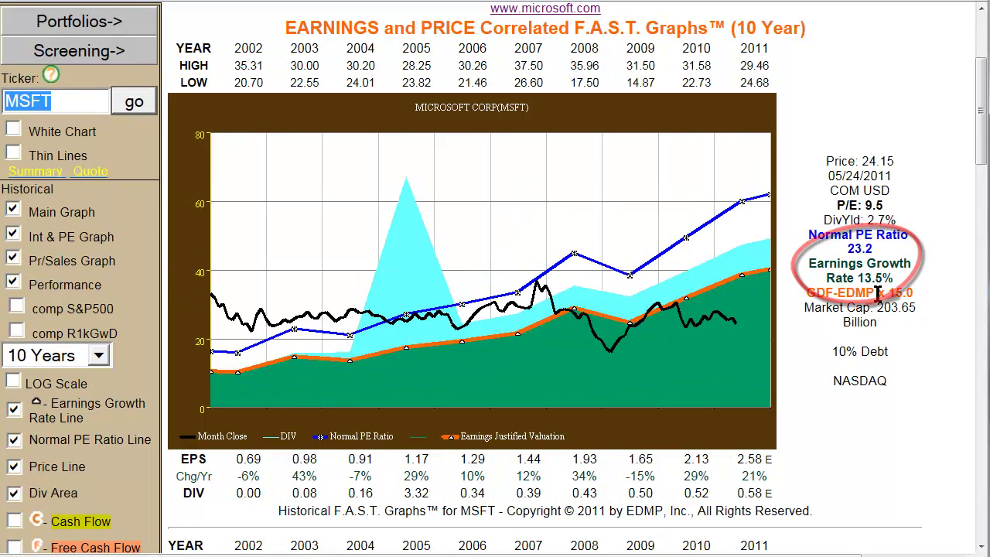
Set the Microsoft graph period to 5 years and redraw it
{"action": "left_click", "coordinate": [96, 356]}
{"action": "left_click", "coordinate": [43, 276]}
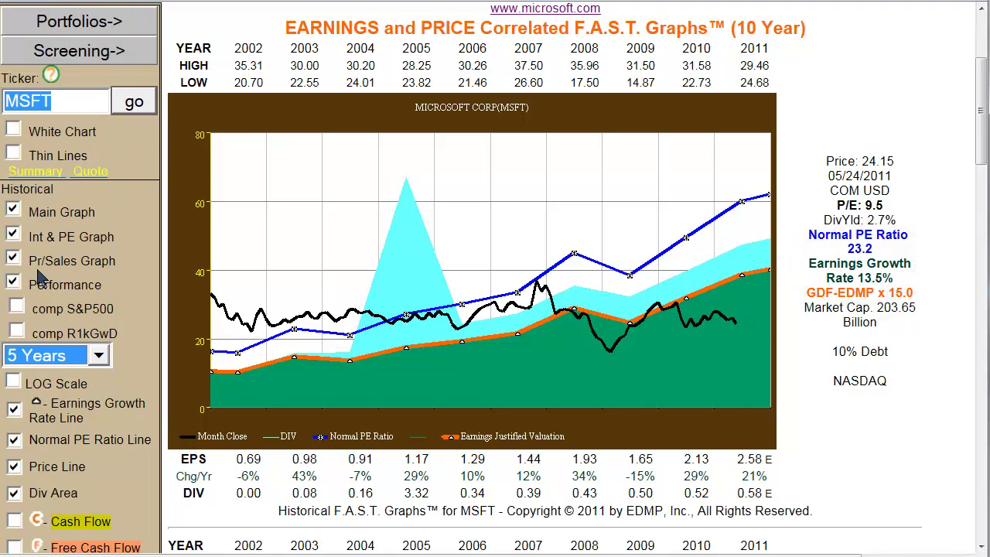
{"action": "left_click", "coordinate": [135, 104]}
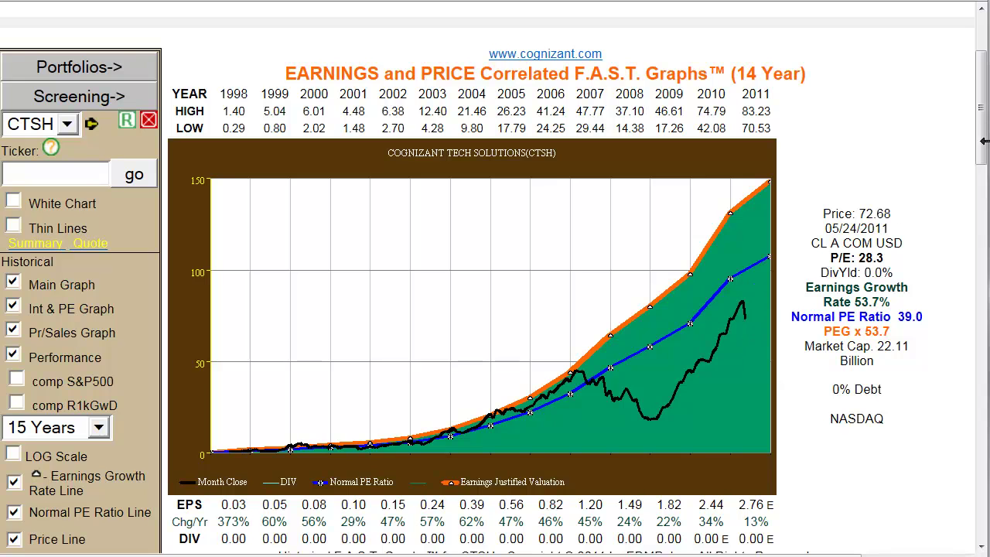
Review the historical performance results below the Cognizant (CTSH) and SCANA (SCG) graphs
{"action": "left_click_drag", "start_coordinate": [985, 155], "coordinate": [985, 341]}
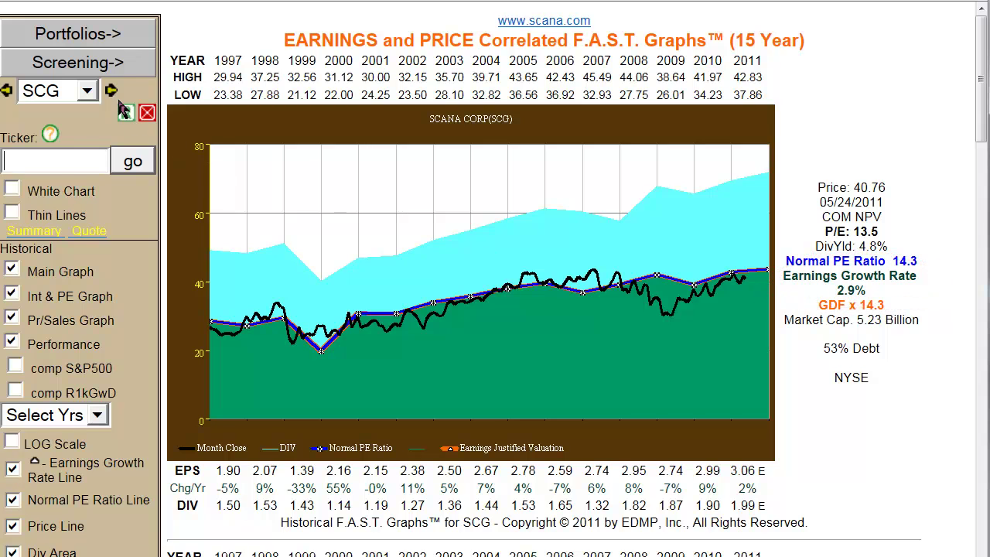
{"action": "scroll", "coordinate": [515, 325], "scroll_direction": "down", "scroll_amount": 10}
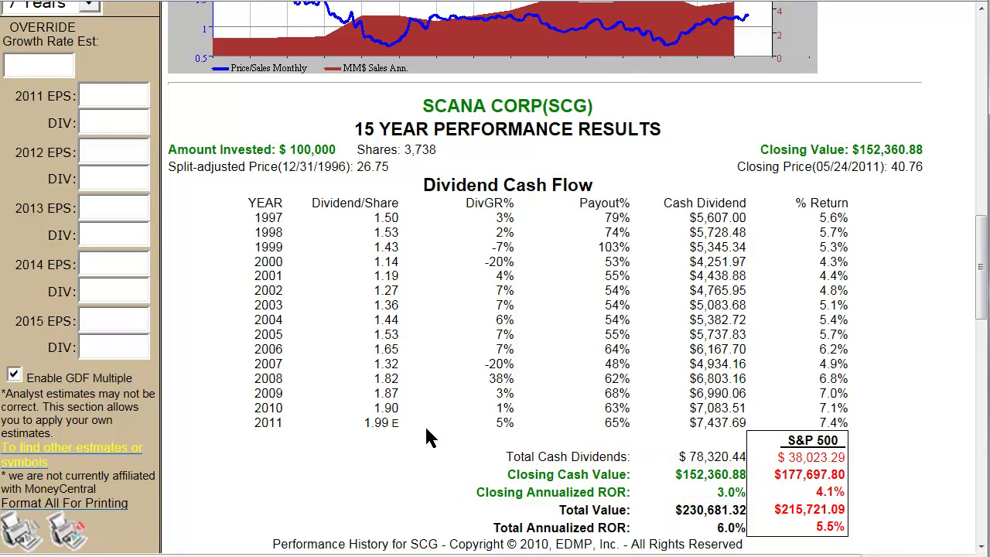
{"action": "left_click_drag", "start_coordinate": [984, 309], "coordinate": [981, 306]}
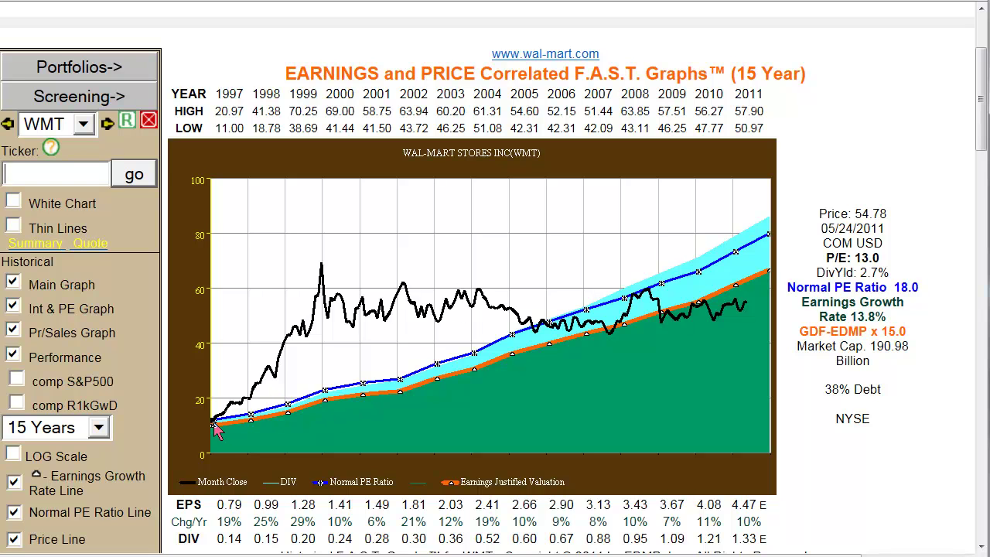
Examine Wal-Mart's earnings growth rate and its 15-year performance results with the dividend cash flow
{"action": "mouse_move", "coordinate": [215, 432]}
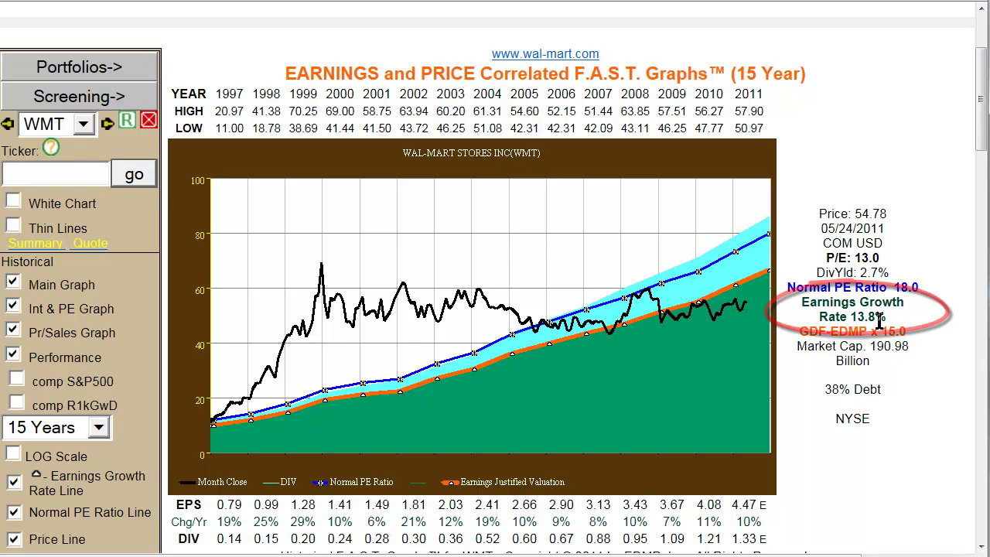
{"action": "left_click_drag", "start_coordinate": [985, 143], "coordinate": [982, 321]}
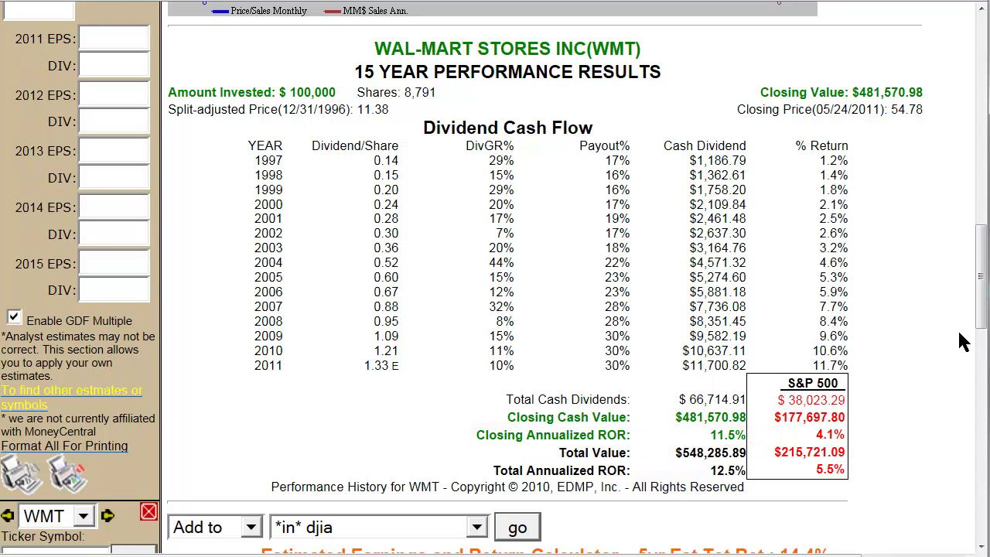
{"action": "scroll", "coordinate": [984, 321], "scroll_direction": "up", "scroll_amount": 15}
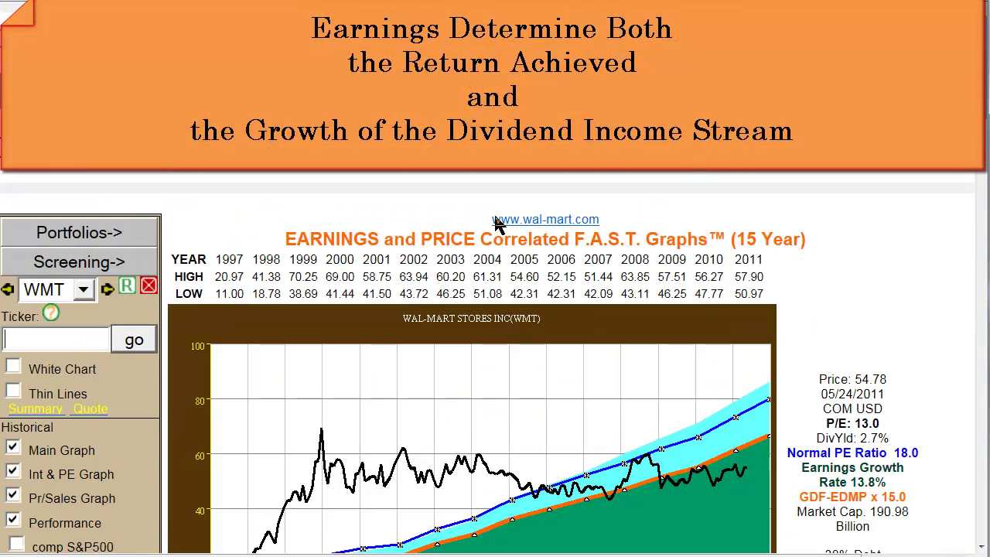
Advance to the Express Scripts (ESRX) graph and review its 15-year performance results
{"action": "left_click", "coordinate": [107, 289]}
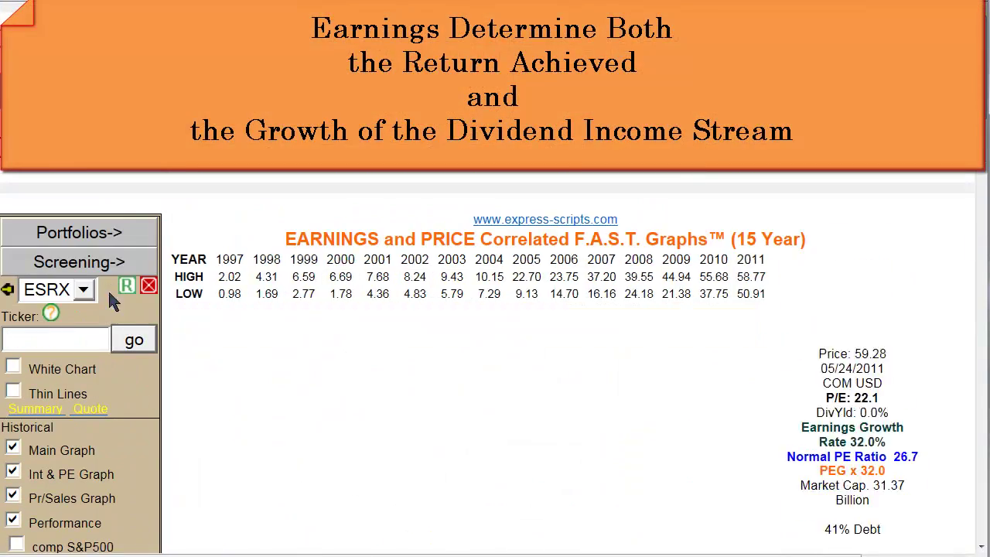
{"action": "scroll", "coordinate": [338, 387], "scroll_direction": "down", "scroll_amount": 5}
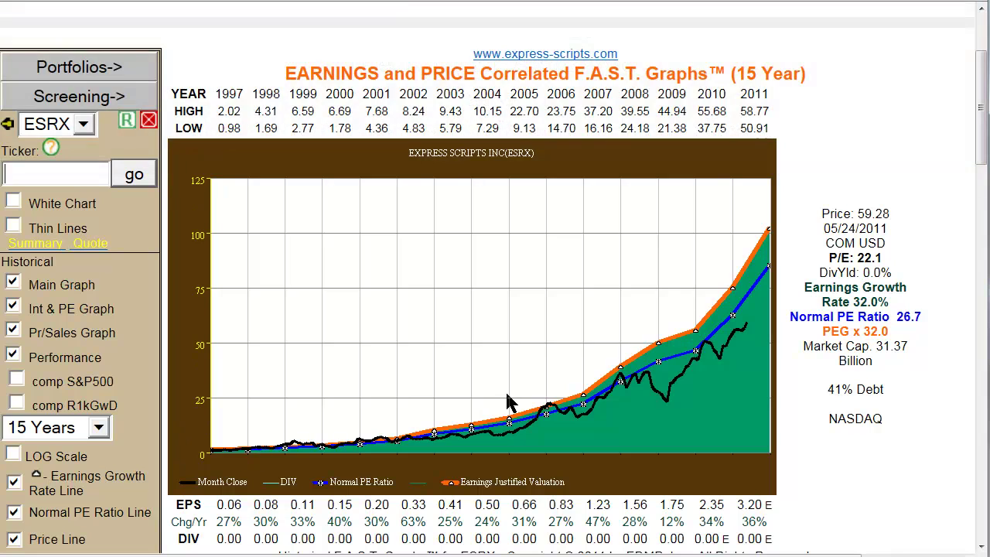
{"action": "left_click_drag", "start_coordinate": [984, 155], "coordinate": [911, 336]}
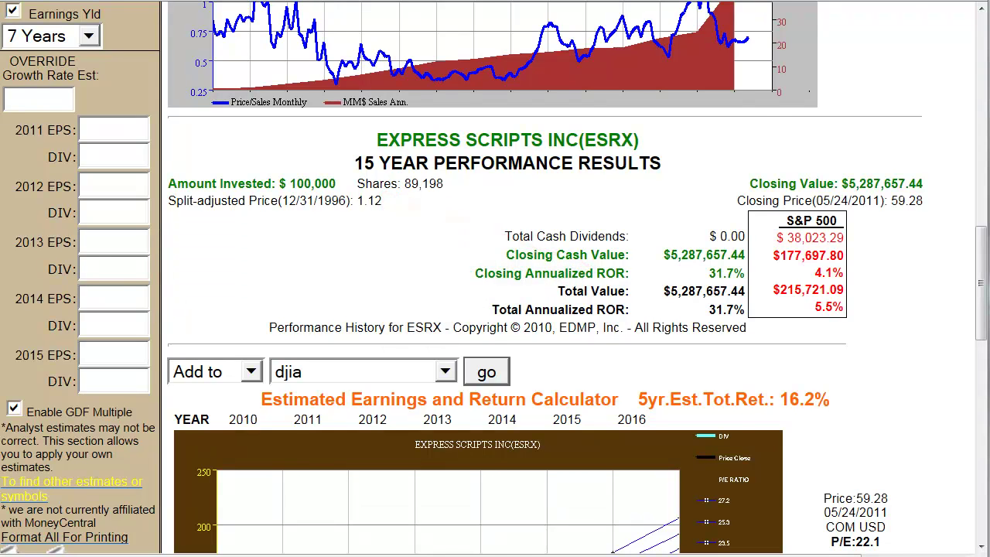
Examine the Estimated Earnings and Return Calculator for Express Scripts and the earnings yield estimates below it
{"action": "scroll", "coordinate": [542, 278], "scroll_direction": "down", "scroll_amount": 4}
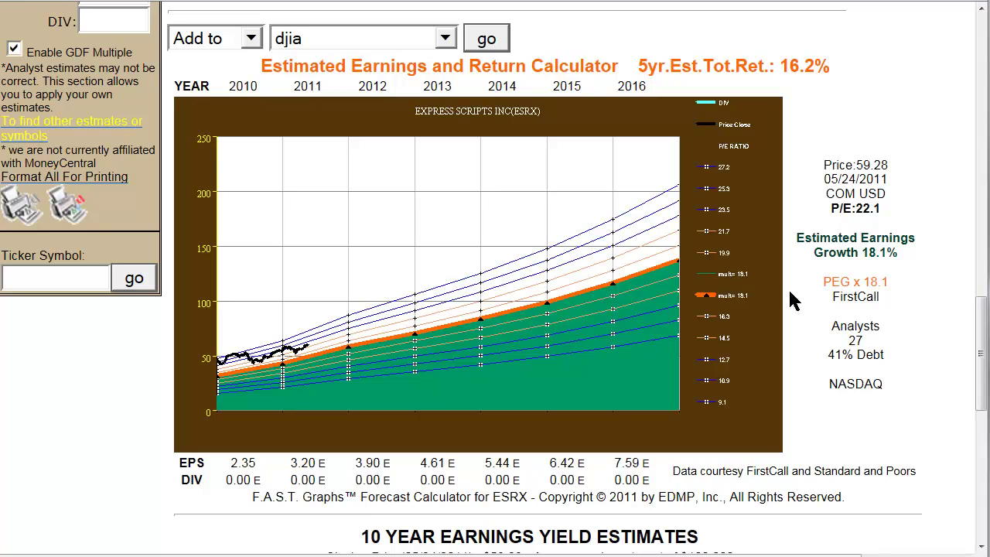
{"action": "mouse_move", "coordinate": [679, 267]}
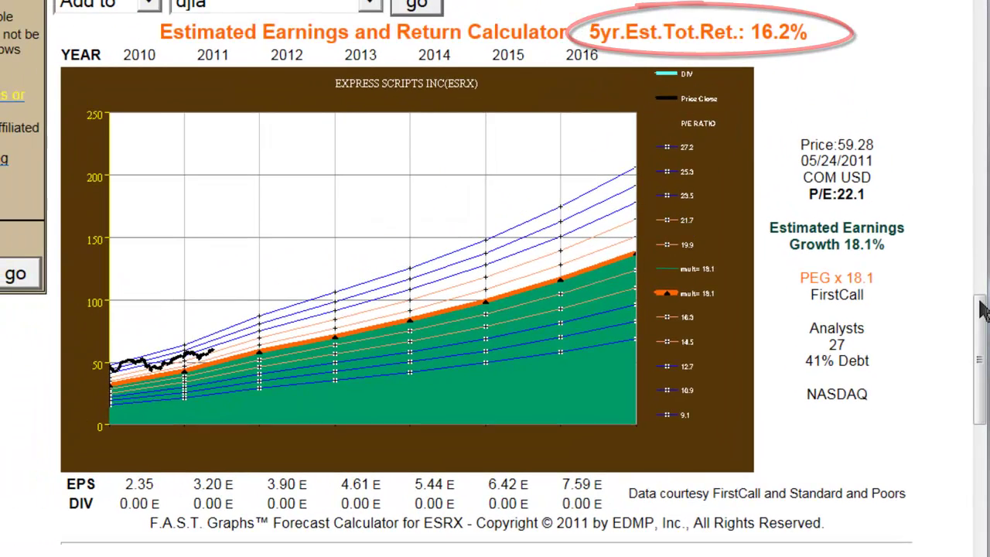
{"action": "left_click_drag", "start_coordinate": [980, 313], "coordinate": [984, 407]}
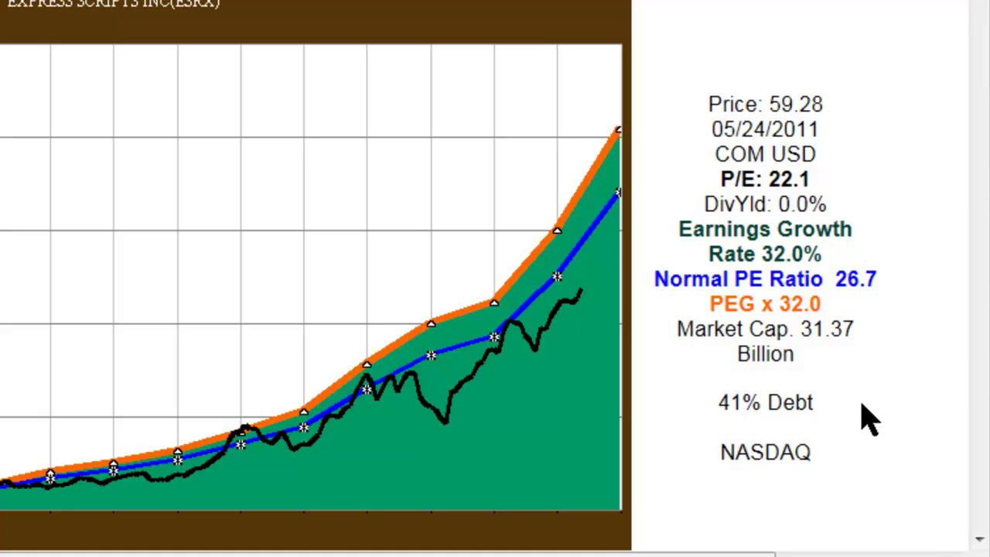
Redraw the 15-year Express Scripts graph with an additional fundamental overlaid on it
{"action": "left_click_drag", "start_coordinate": [980, 2], "coordinate": [980, 43]}
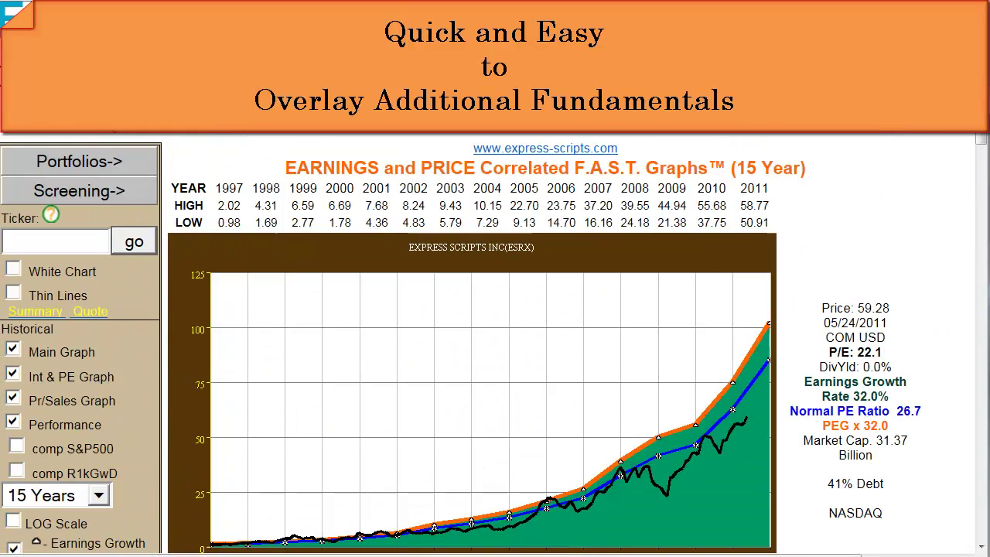
{"action": "left_click", "coordinate": [134, 241]}
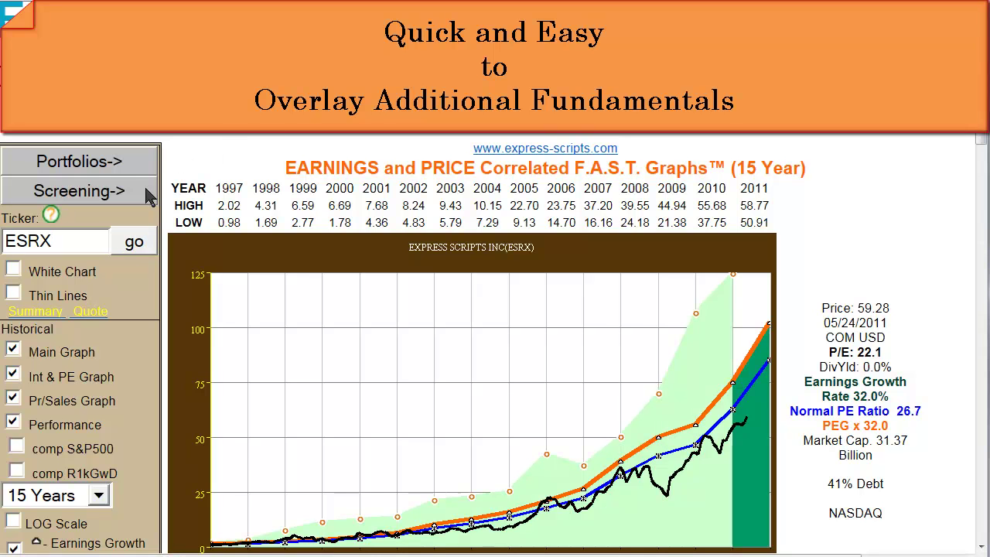
Open the stock screening form and look through its criteria down to the report order choices
{"action": "left_click", "coordinate": [96, 199]}
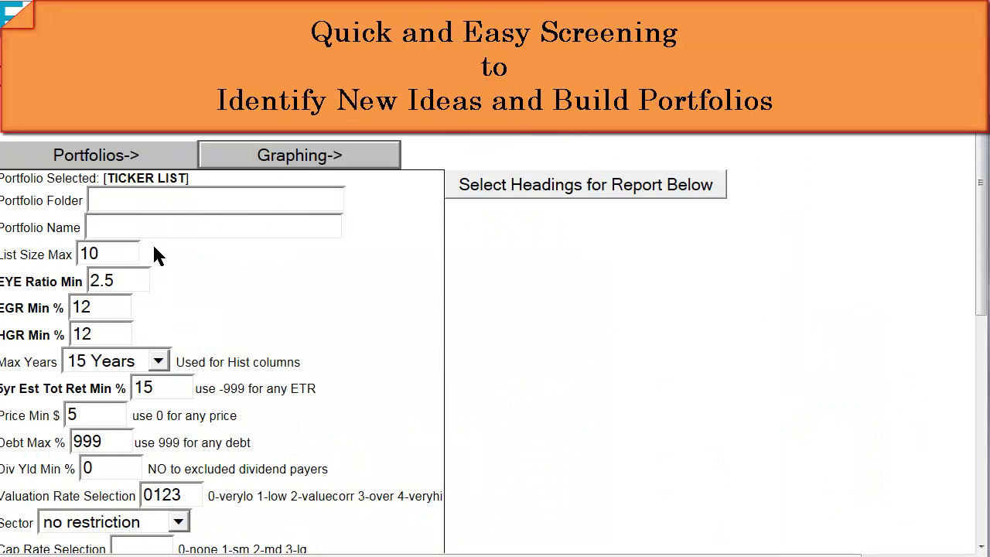
{"action": "scroll", "coordinate": [310, 252], "scroll_direction": "down", "scroll_amount": 2}
{"action": "scroll", "coordinate": [300, 249], "scroll_direction": "down", "scroll_amount": 2}
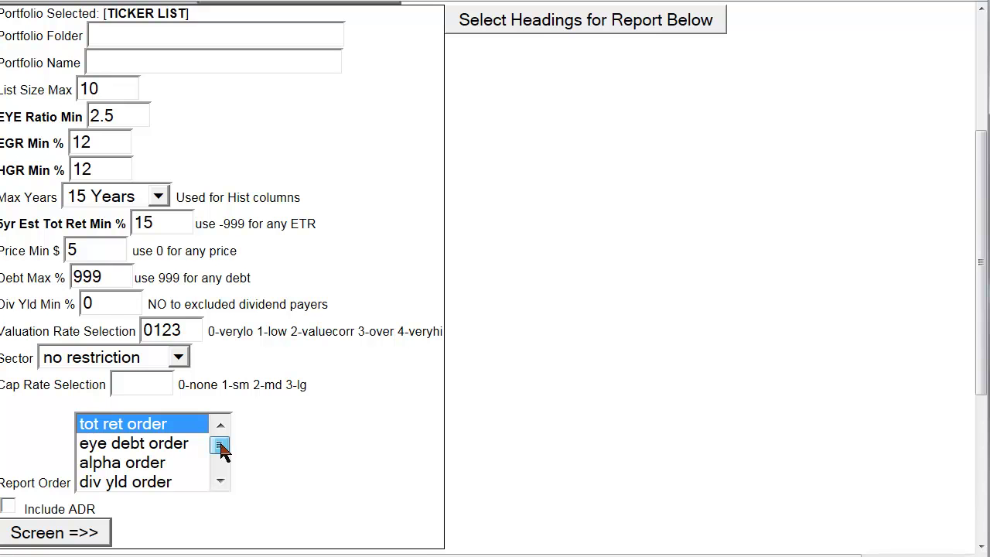
{"action": "left_click_drag", "start_coordinate": [222, 453], "coordinate": [222, 464]}
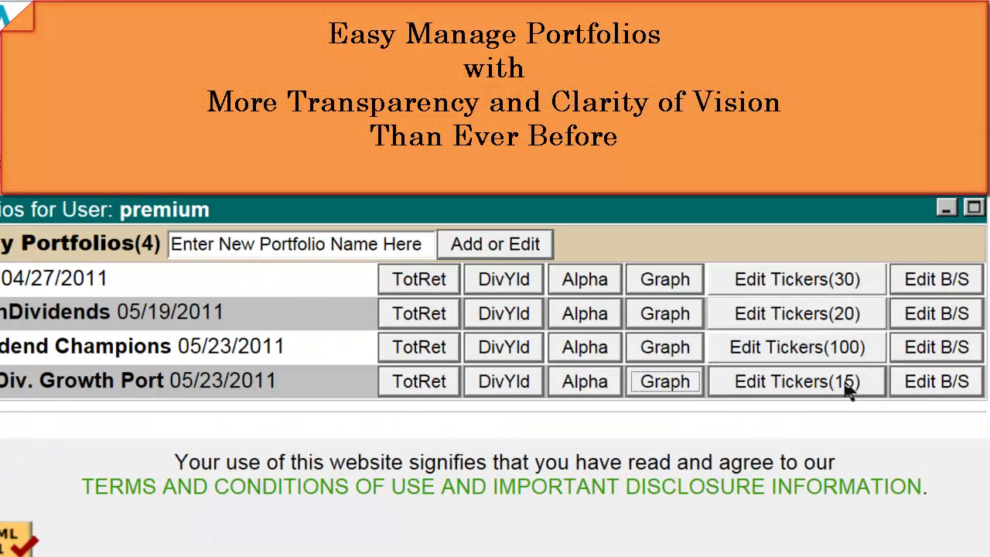
Open the buy and sell records of My Div. Growth Port
{"action": "left_click", "coordinate": [925, 381]}
{"action": "scroll", "coordinate": [551, 383], "scroll_direction": "down", "scroll_amount": 2}
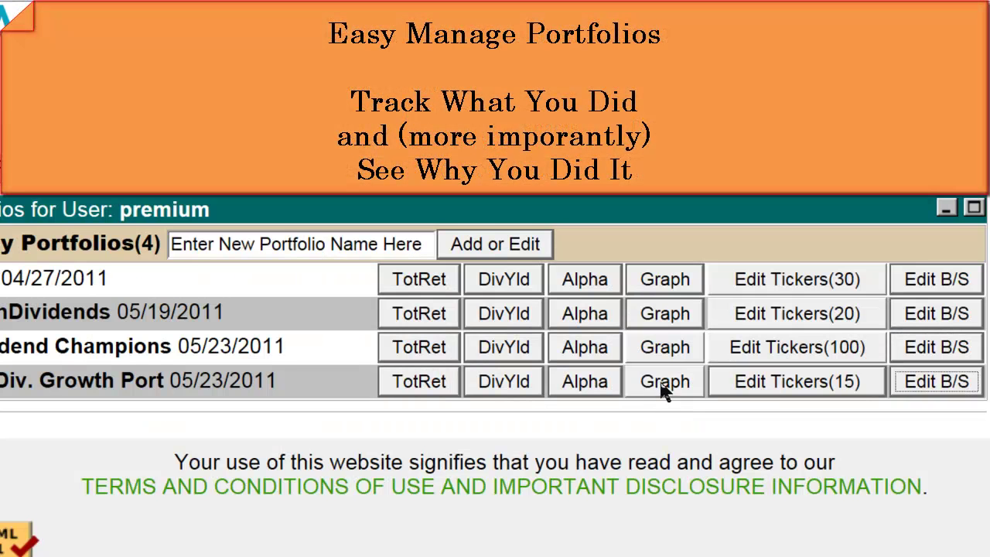
Graph My Div. Growth Port and inspect the buy and sell transaction markers on the Nike (NKE) chart
{"action": "left_click", "coordinate": [664, 384]}
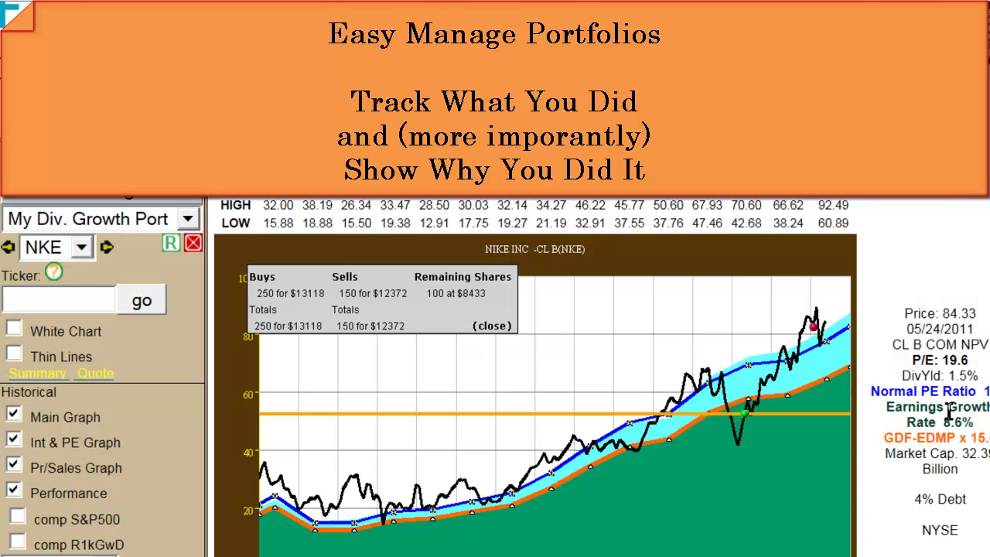
{"action": "mouse_move", "coordinate": [745, 418]}
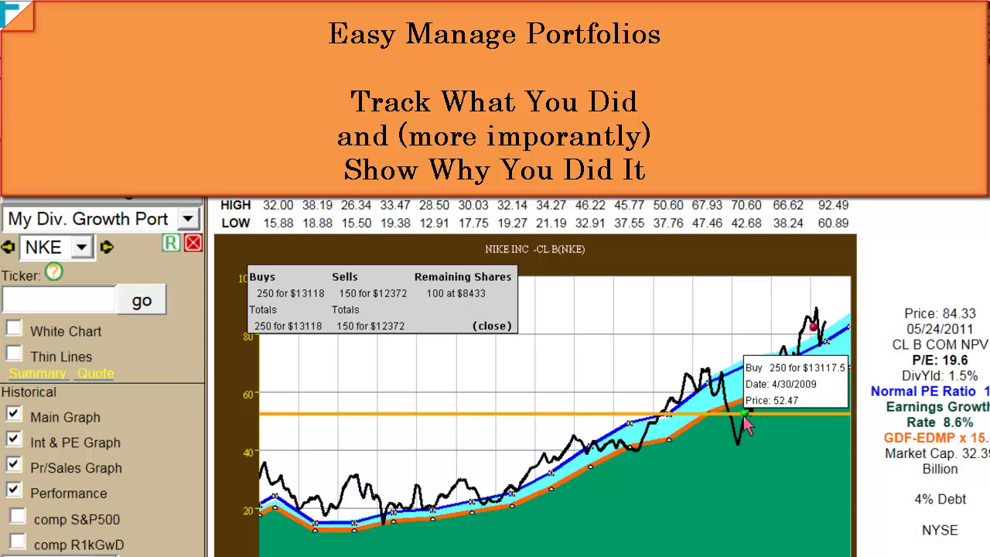
{"action": "mouse_move", "coordinate": [815, 329]}
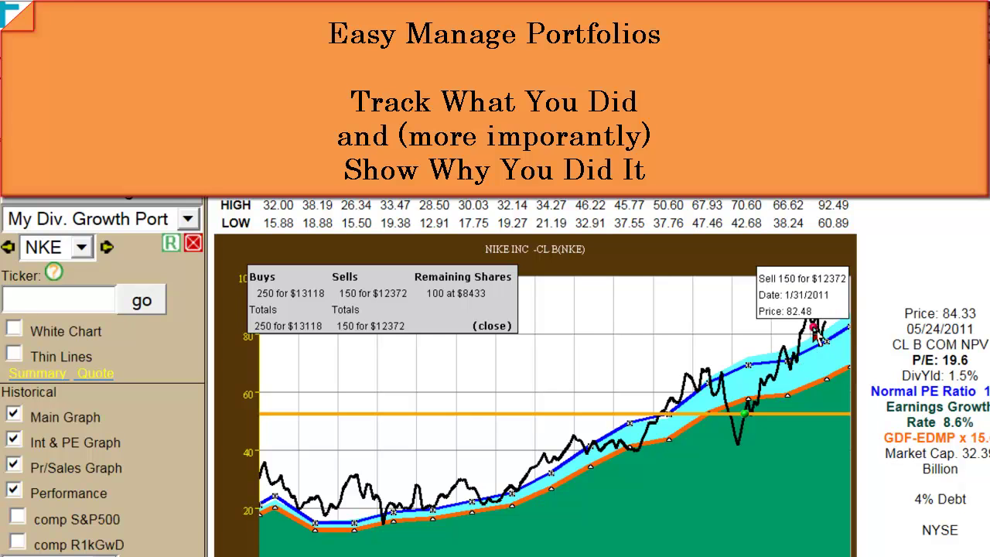